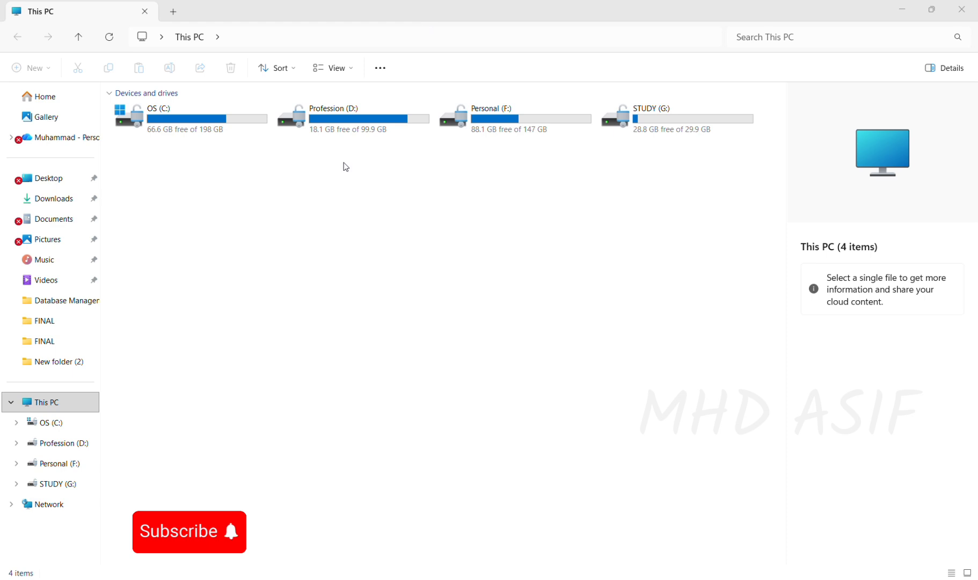
- Open Disk Management by searching Windows for "create" and maximize its window
key("super")
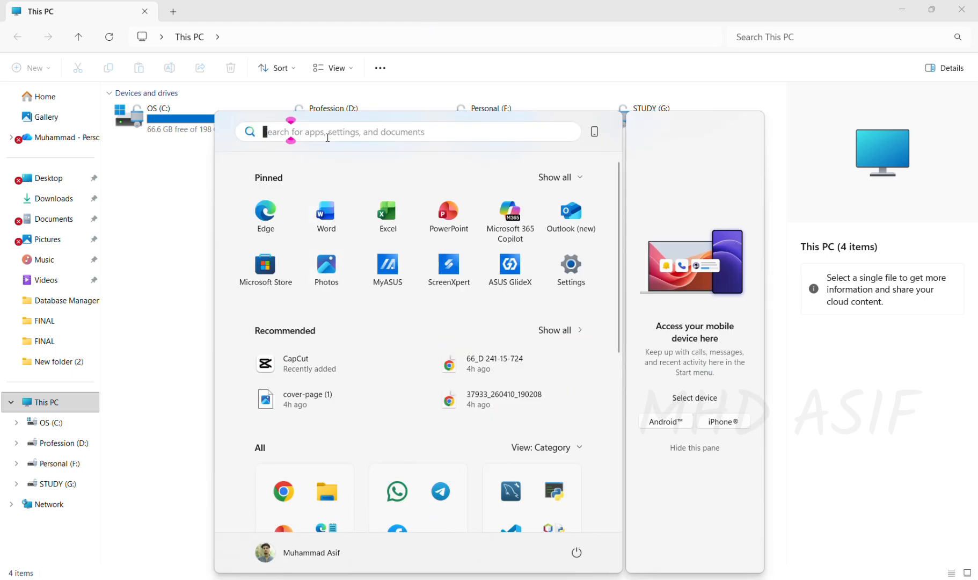
type("create")
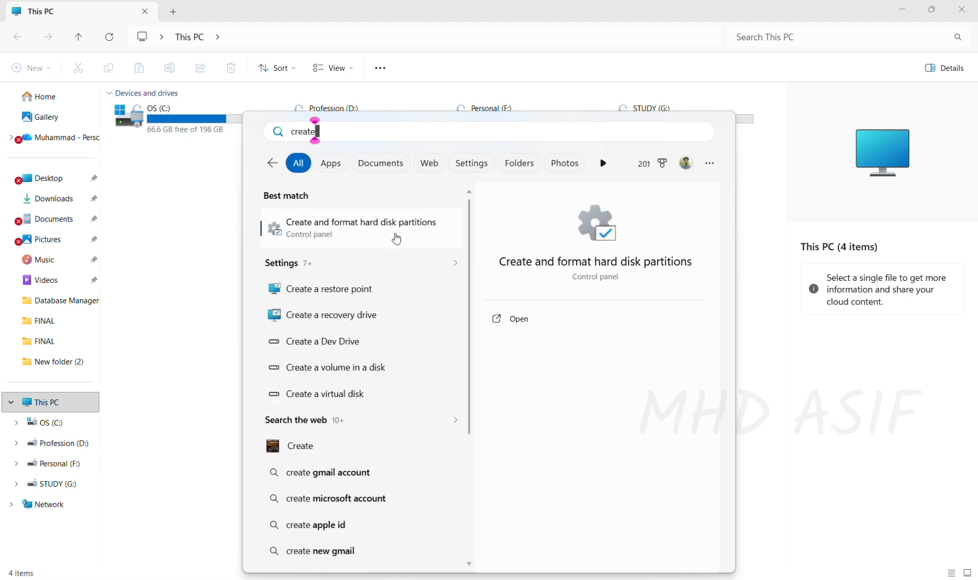
left_click(396, 238)
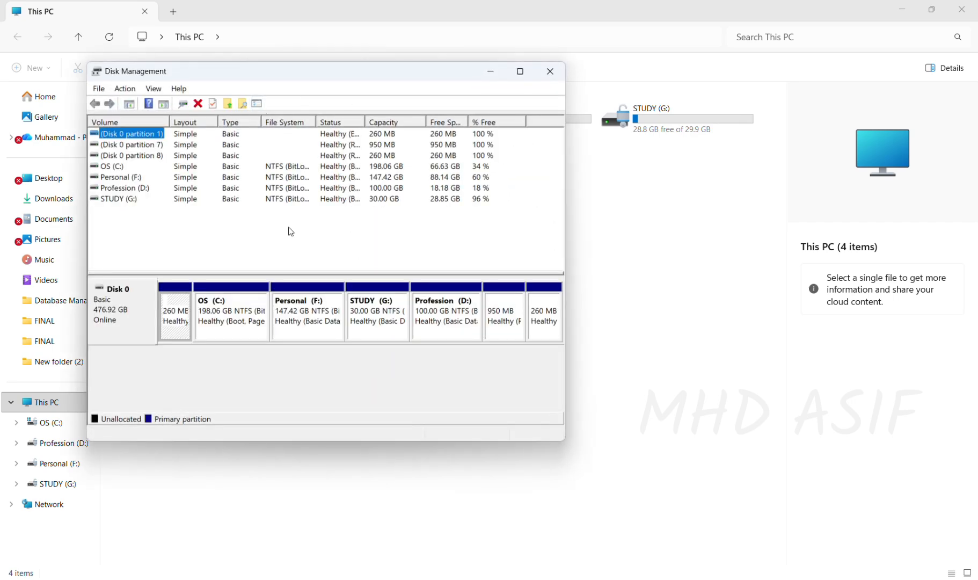
left_click(520, 73)
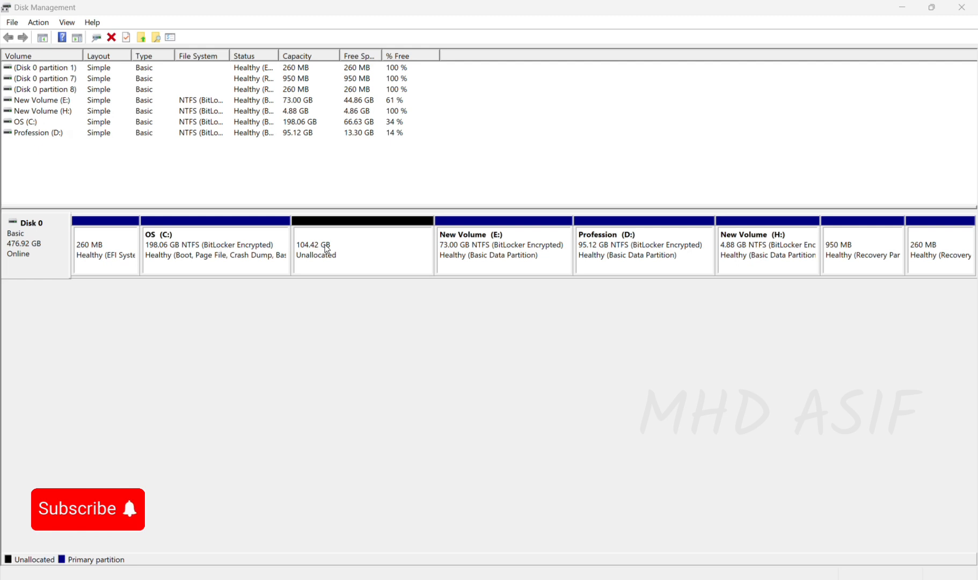
- Extend the OS (C:) volume by 30720 MB using the adjacent unallocated space on Disk 0
right_click(176, 246)
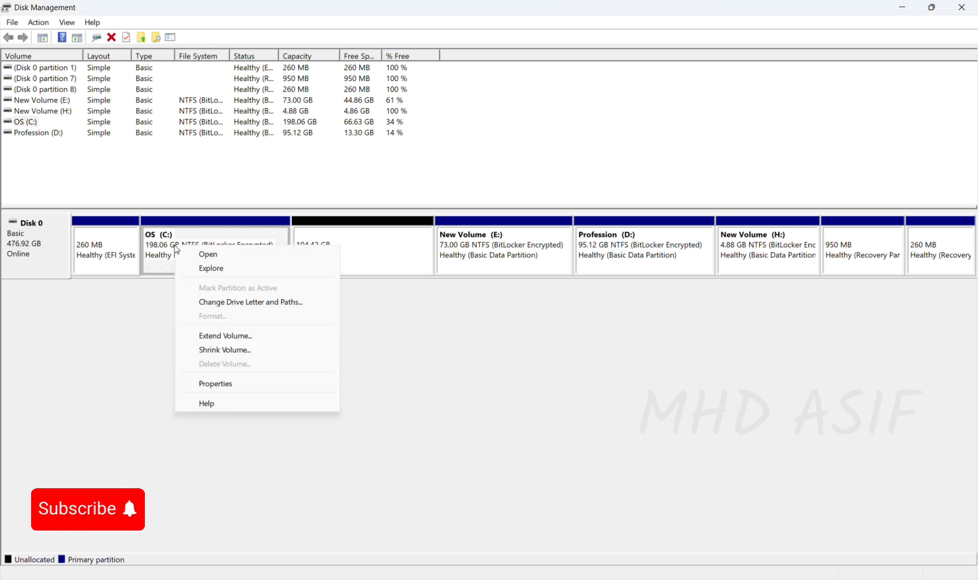
left_click(220, 330)
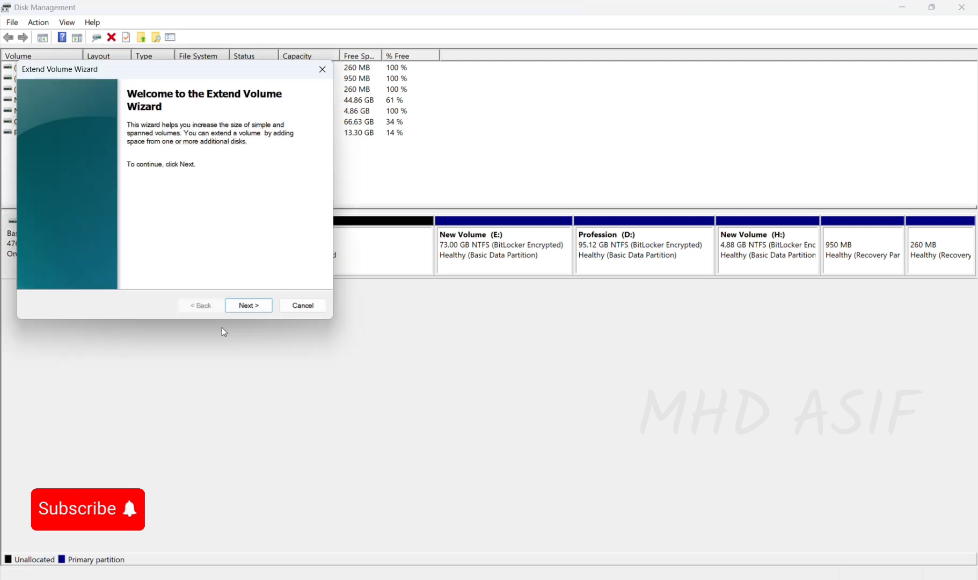
left_click(244, 308)
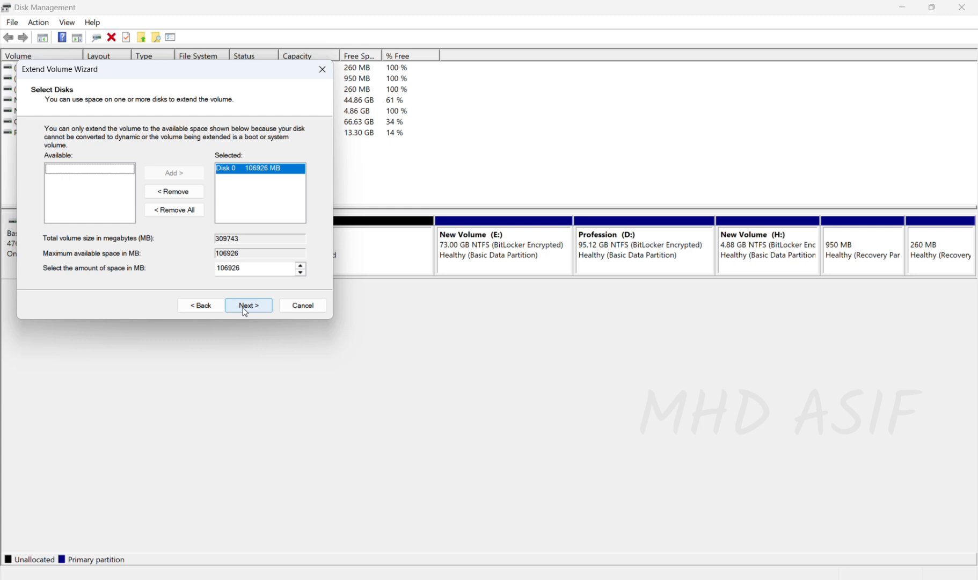
left_click(256, 271)
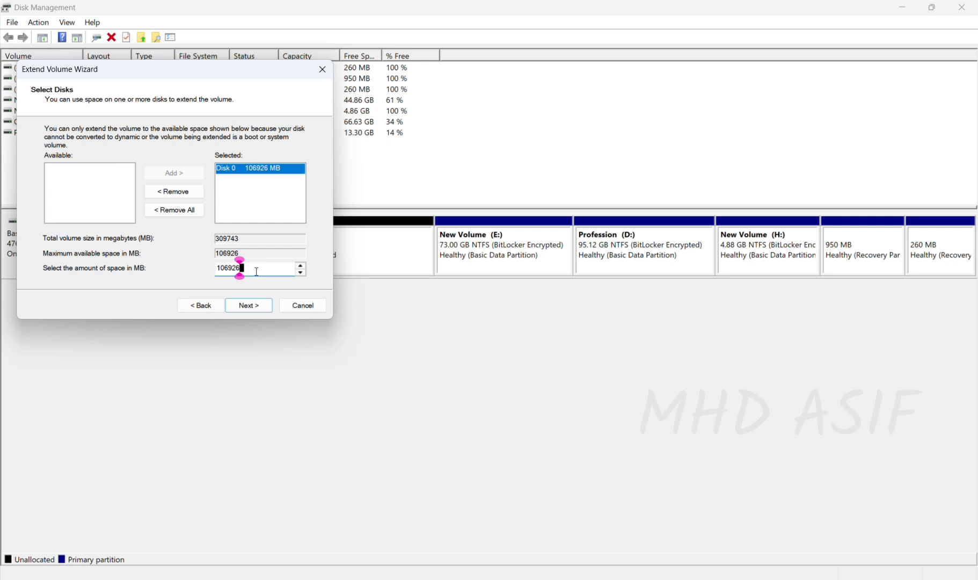
key("BackSpace")
key("BackSpace")
key("BackSpace")
key("BackSpace")
key("BackSpace")
key("BackSpace")
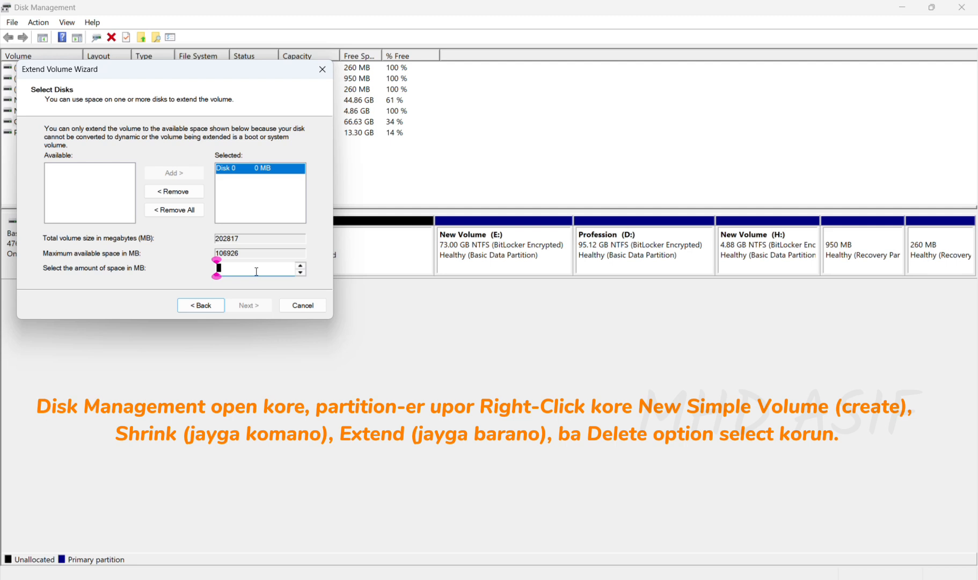
type("307")
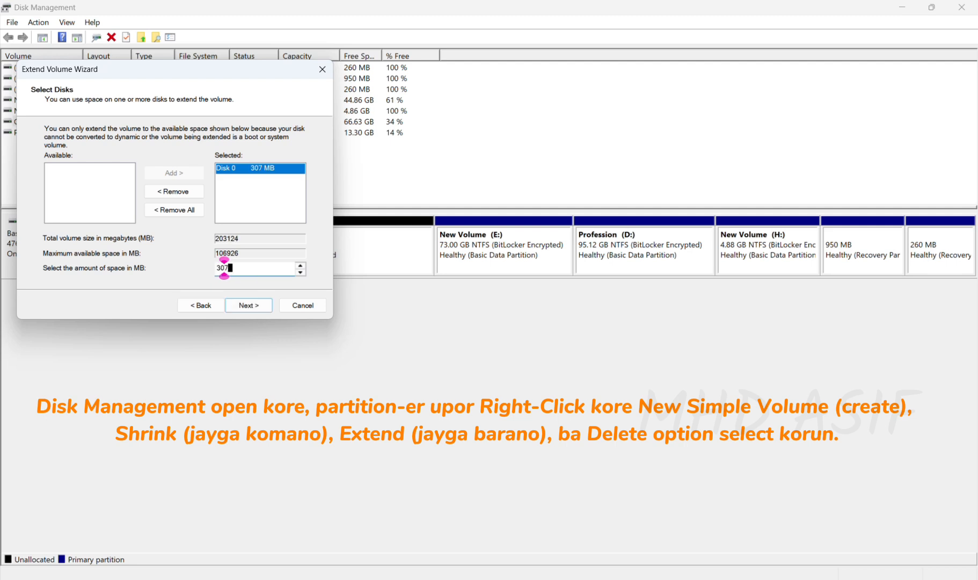
type("20")
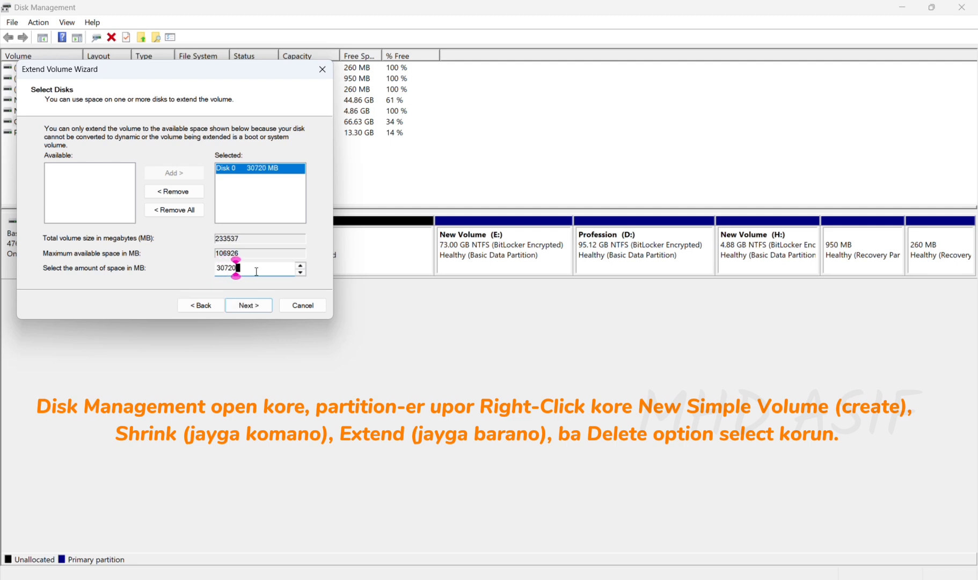
left_click(248, 312)
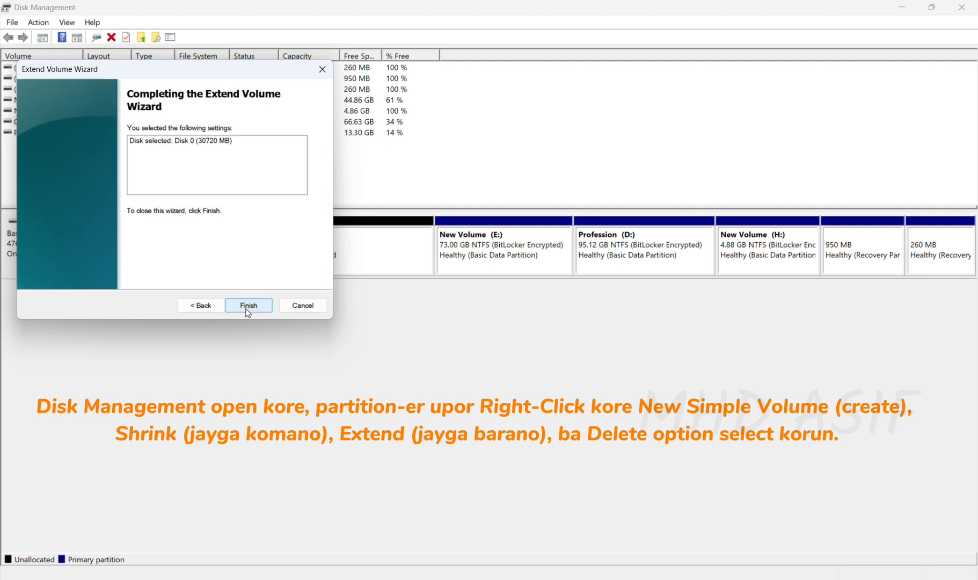
left_click(248, 312)
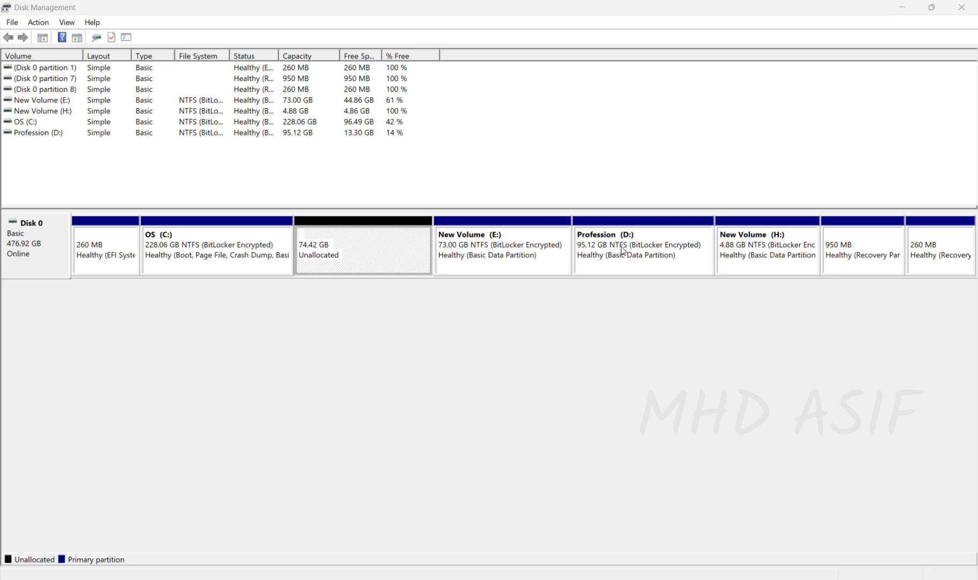
- Start a new simple volume in the unallocated space beside OS (C:), accepting the full 76206 MB size
right_click(354, 244)
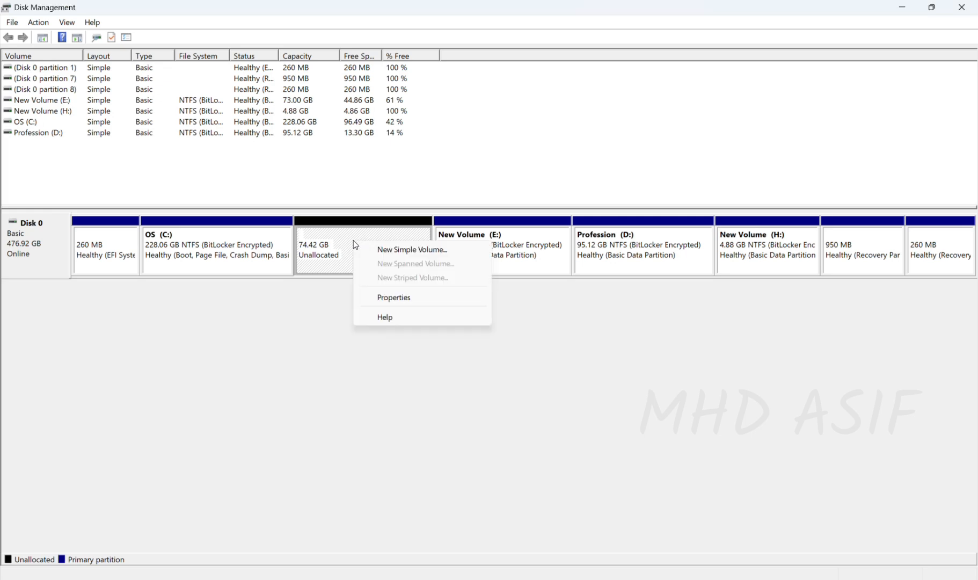
left_click(388, 250)
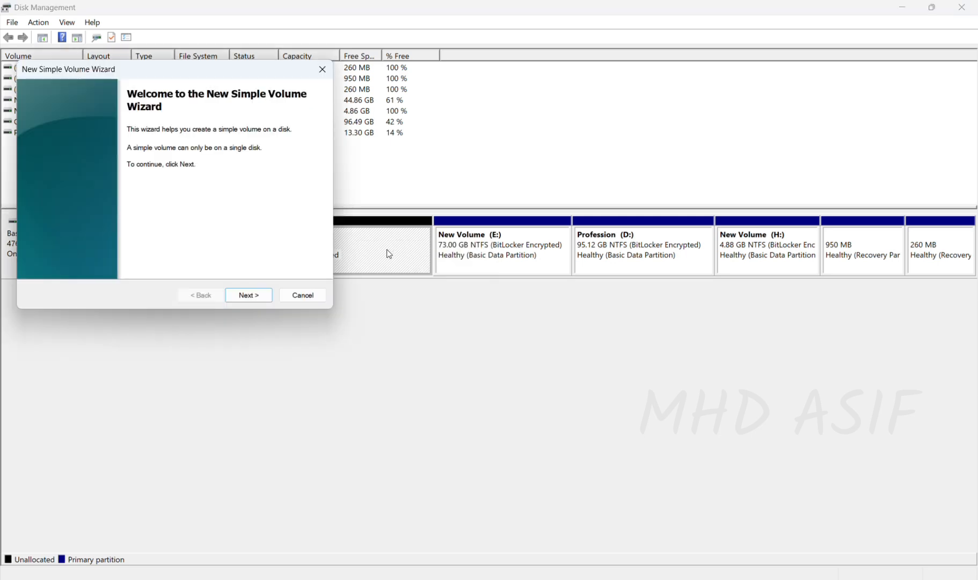
left_click(250, 296)
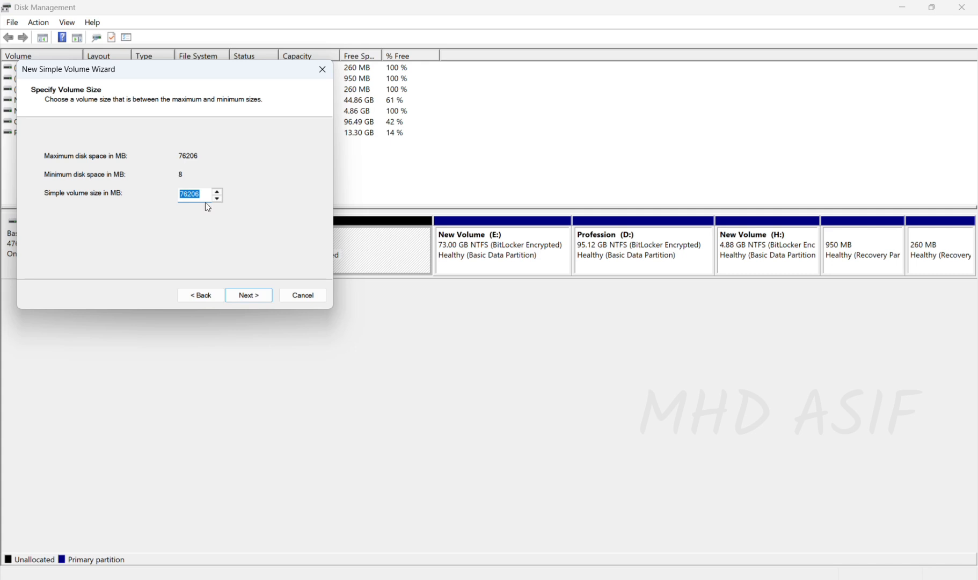
left_click(243, 296)
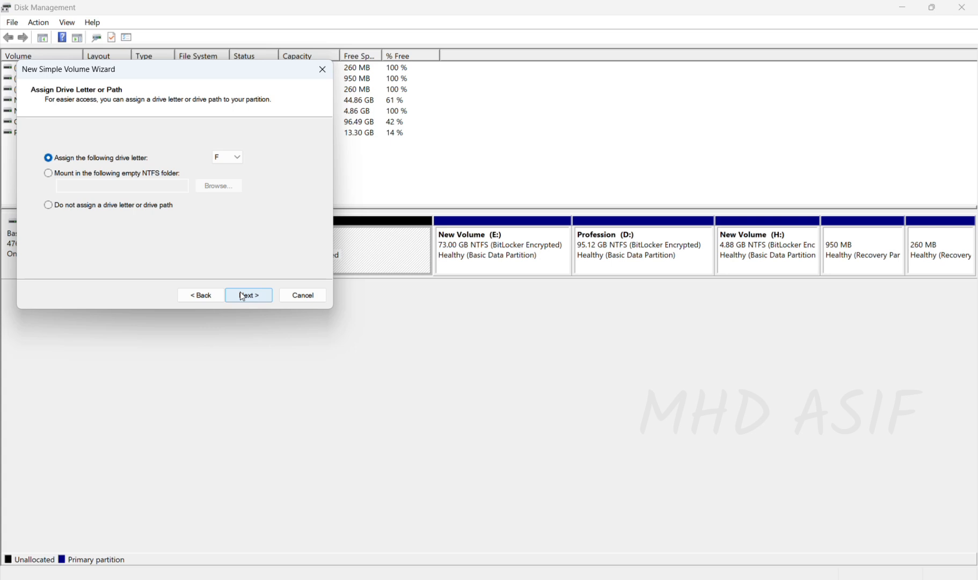
- Assign drive letter R to the new simple volume and proceed to the format settings
left_click(237, 156)
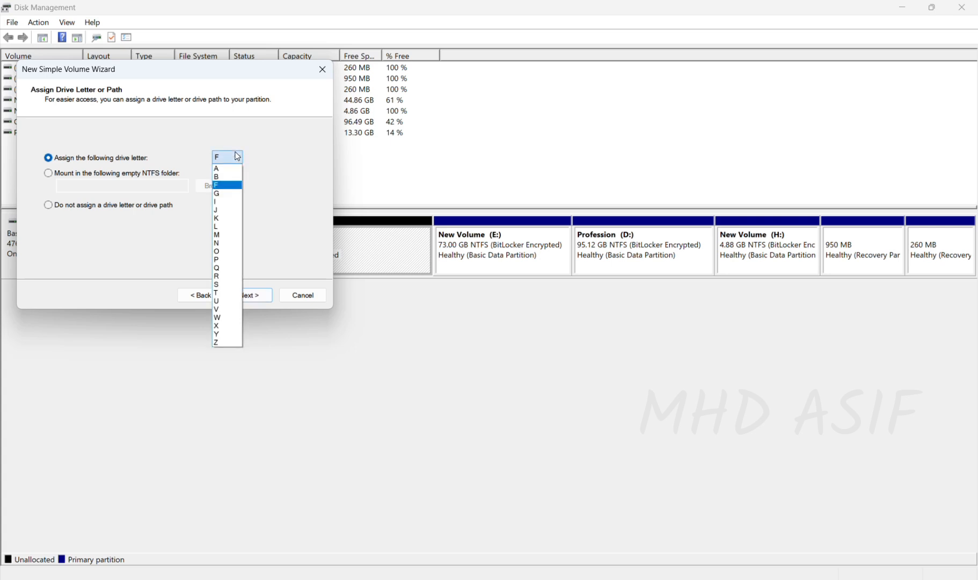
left_click(224, 176)
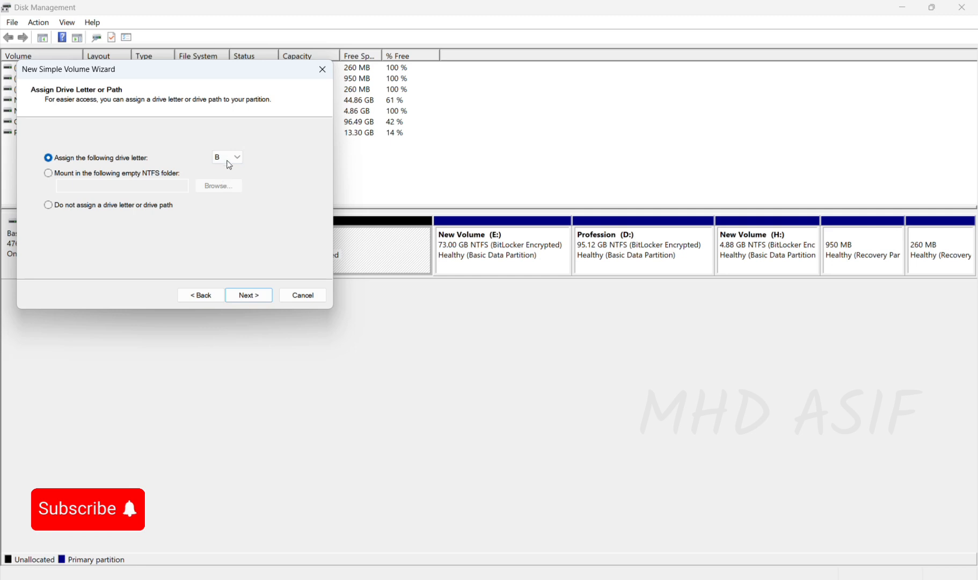
left_click(229, 161)
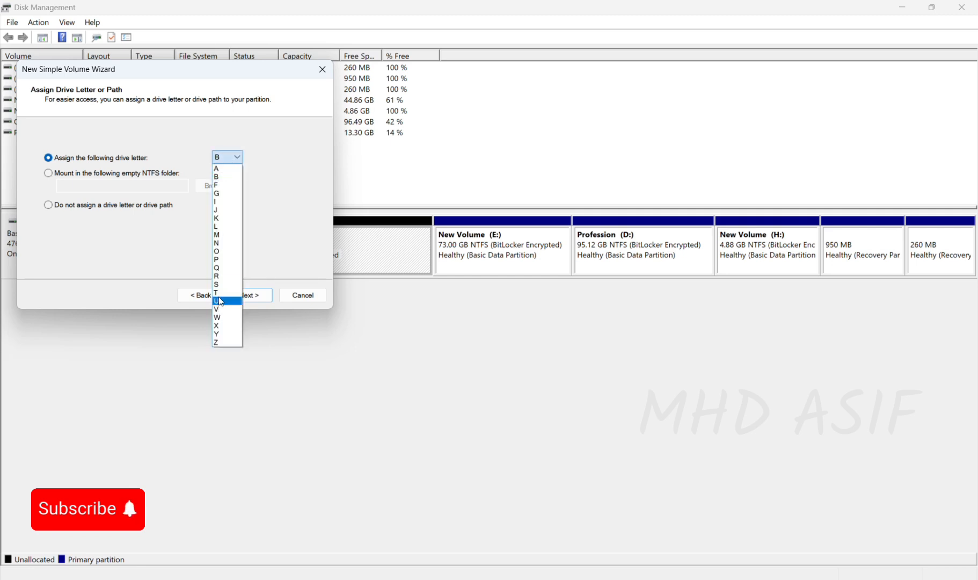
left_click(221, 278)
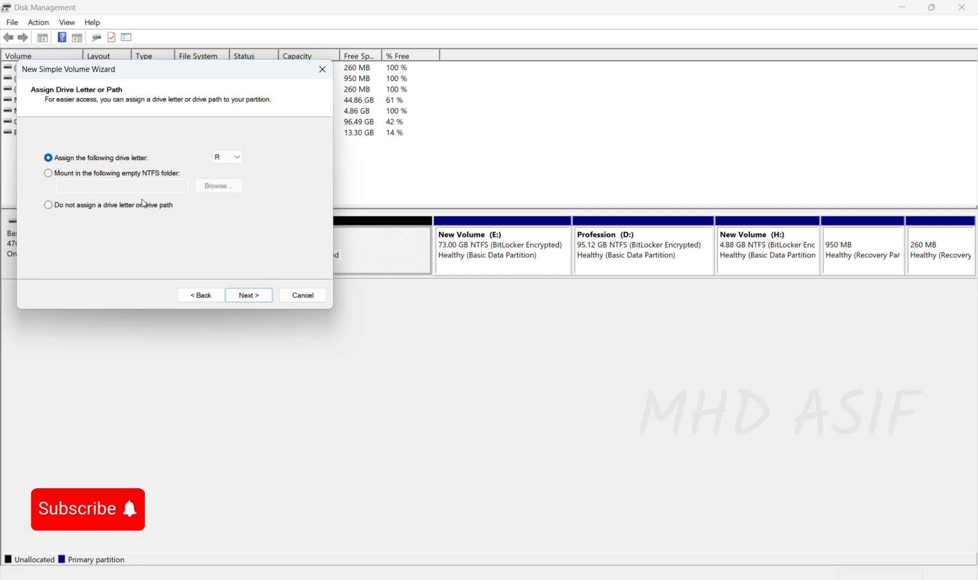
left_click(237, 293)
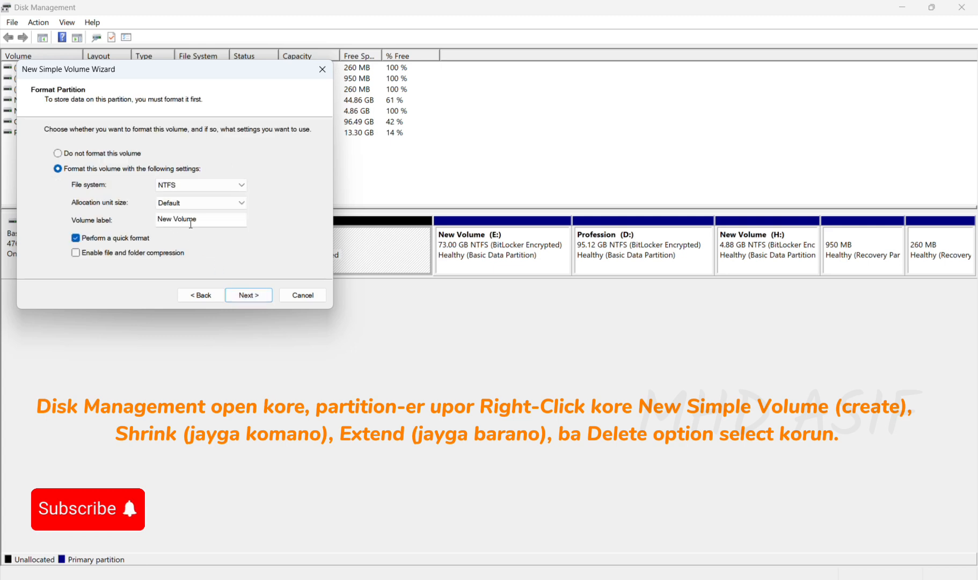
- Create the volume with a quick NTFS format, default allocation unit size and the label New Volume
left_click(209, 221)
left_click(247, 296)
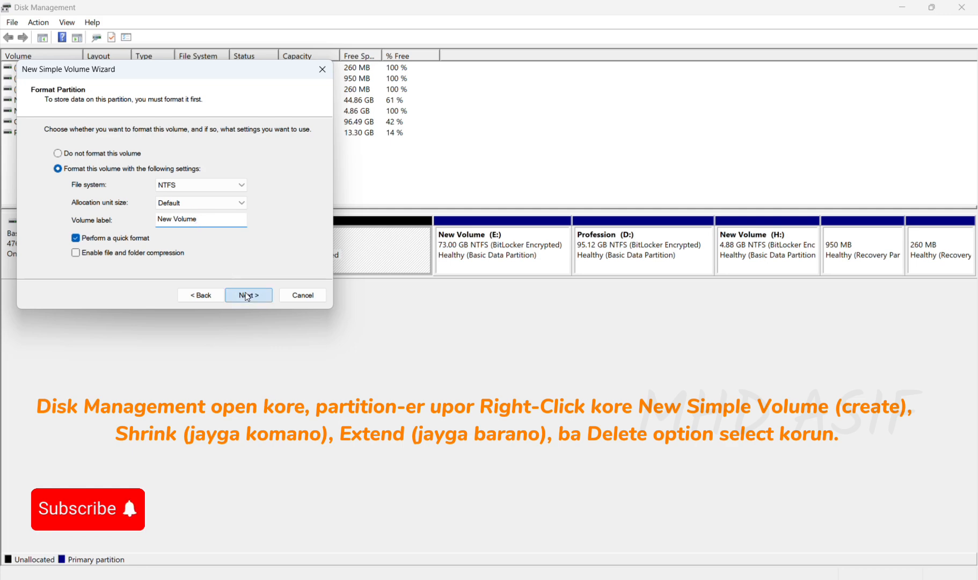
left_click(247, 296)
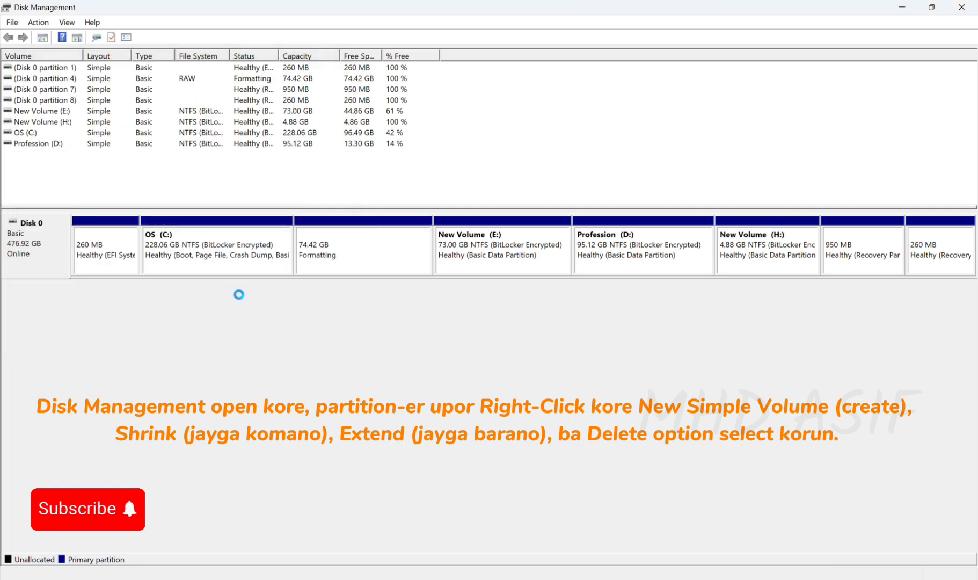